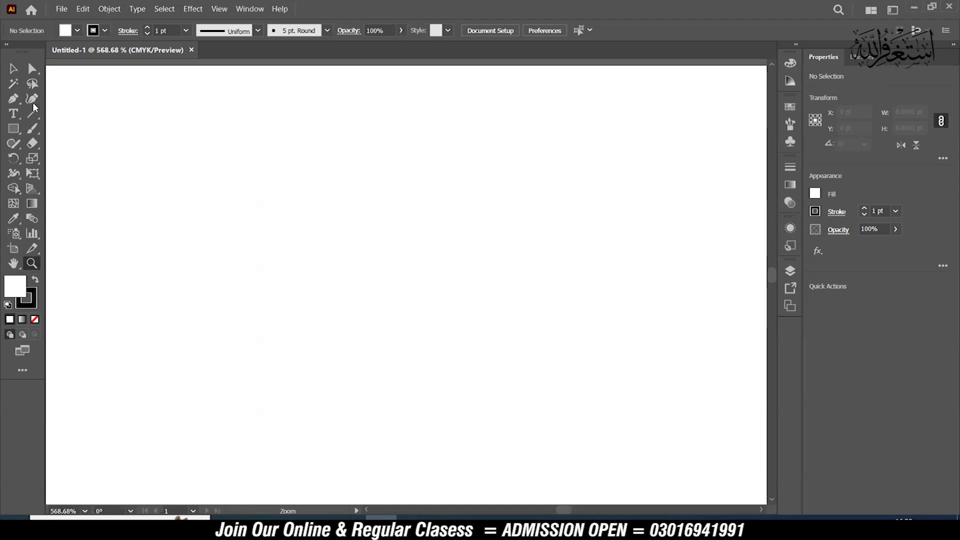
click(14, 84)
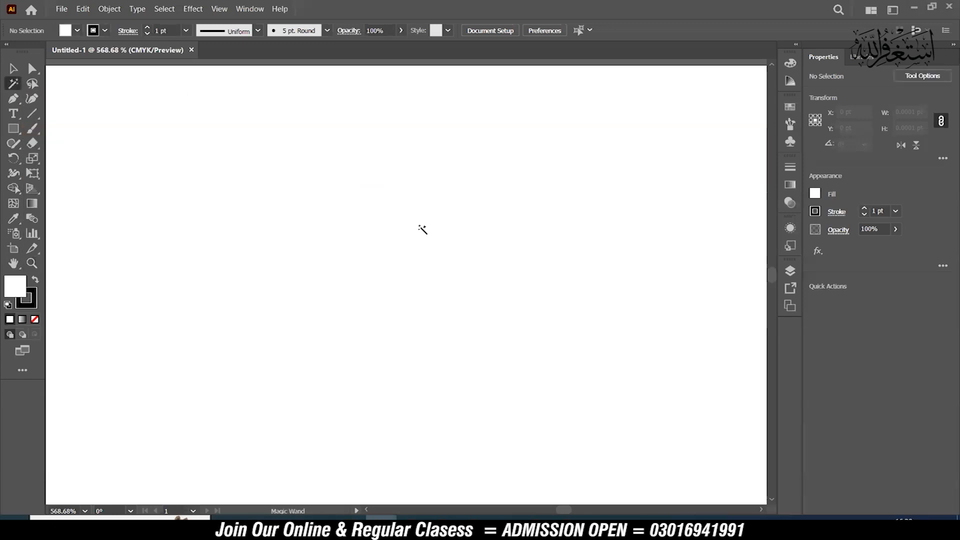
click(13, 68)
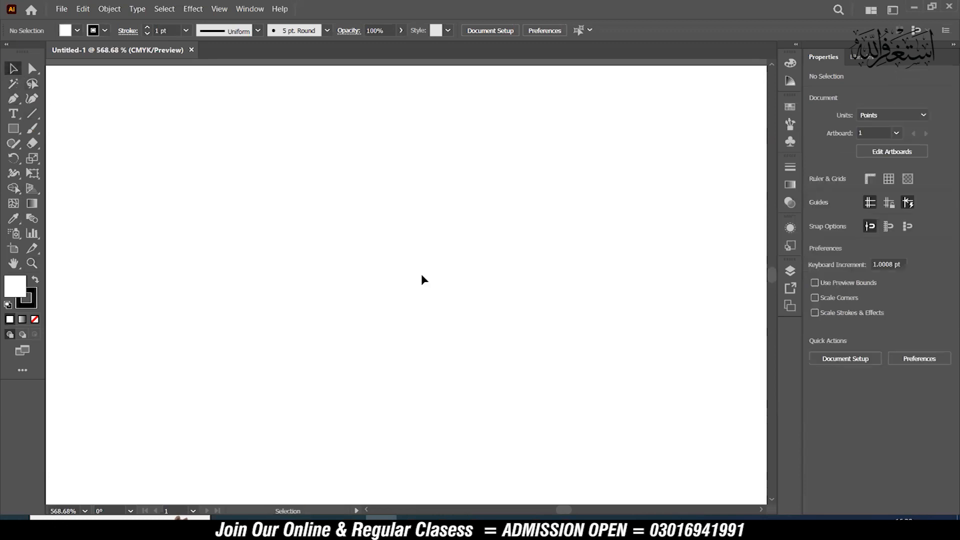
key(y)
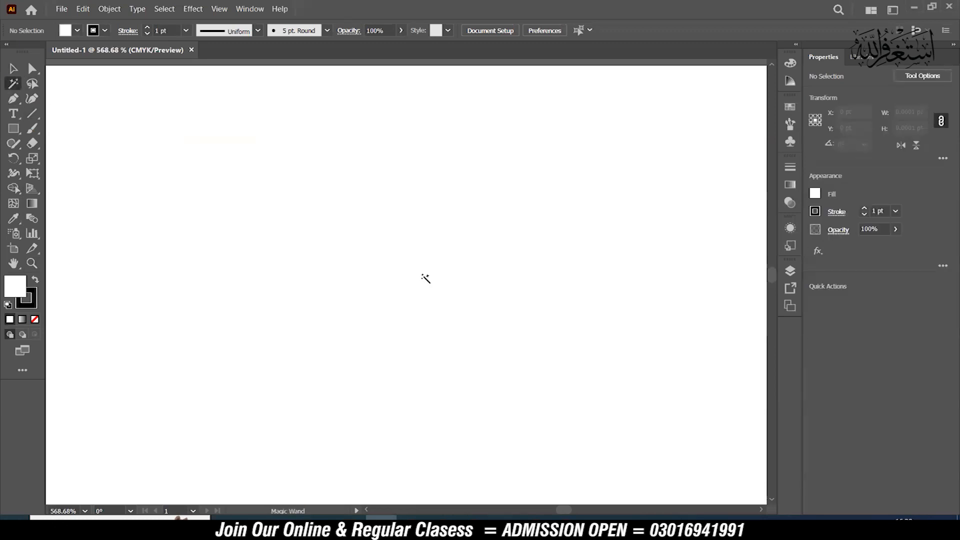
Step: Draw a rectangle about 120 × 115 pt with a CMYK Red fill and shift it slightly up and left
click(13, 128)
drag(198, 120, 397, 310)
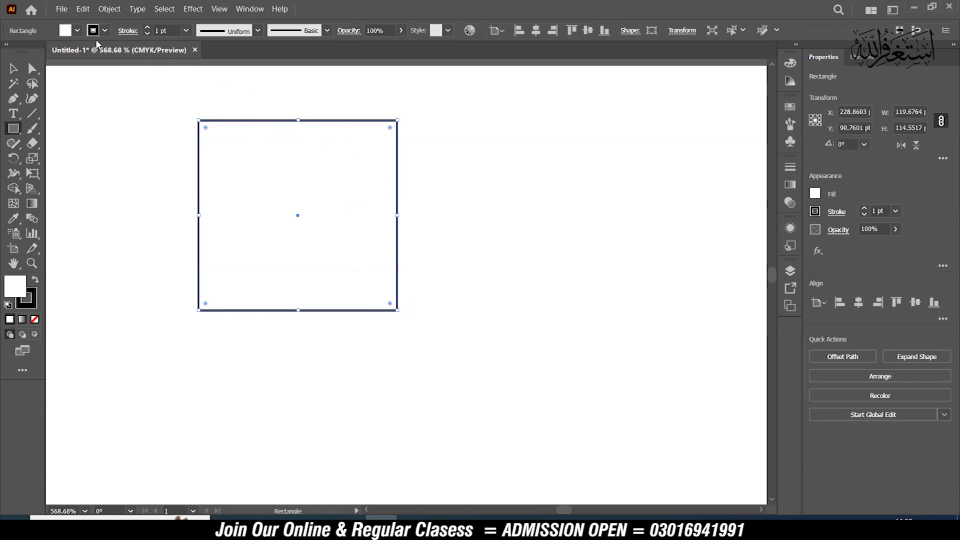
click(76, 32)
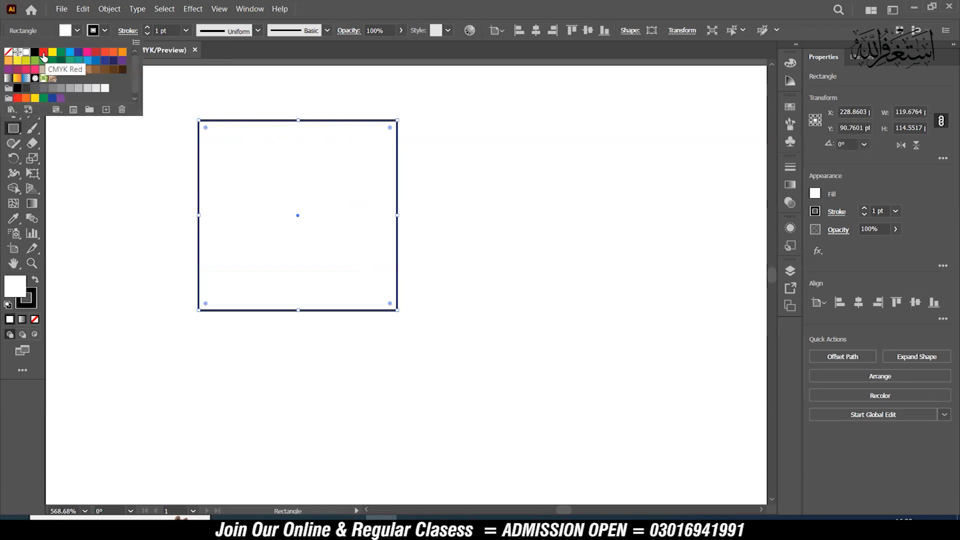
click(43, 54)
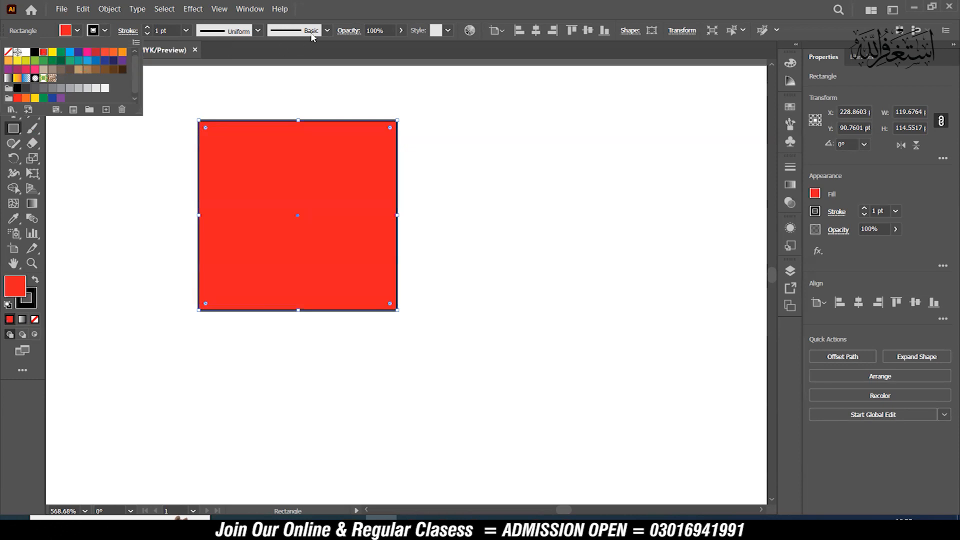
click(335, 9)
click(14, 69)
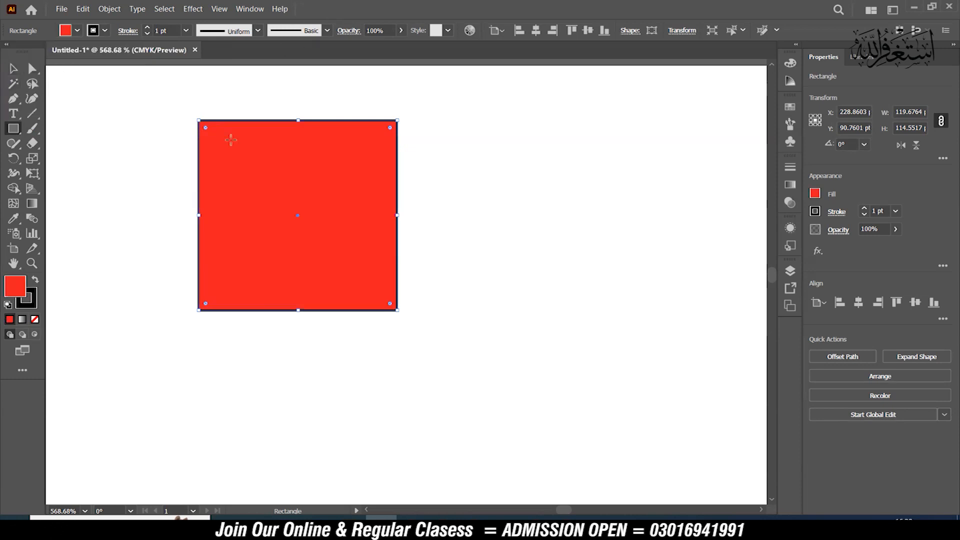
drag(362, 191, 206, 157)
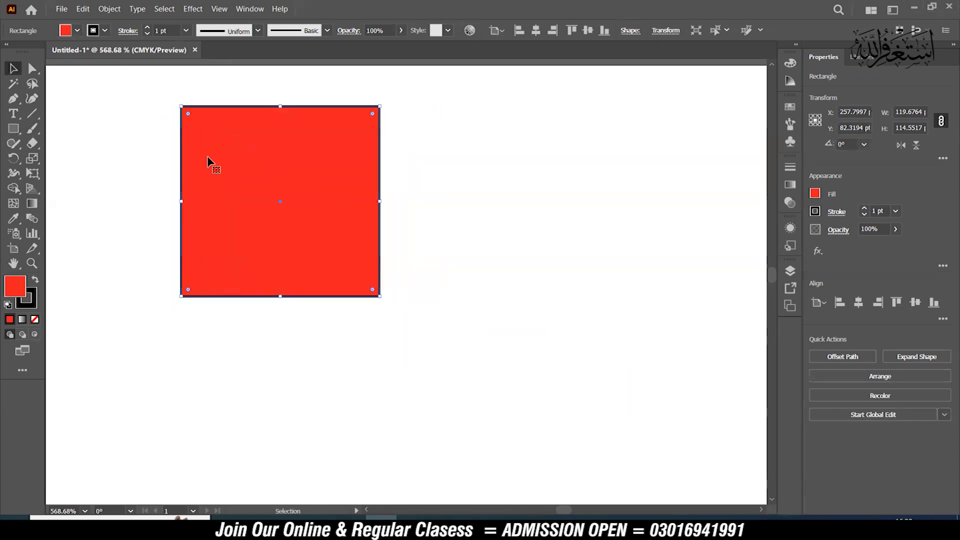
Step: Draw three more red rectangles: two stacked beside the first, and a wide one about 114 × 44 pt beneath it
click(13, 129)
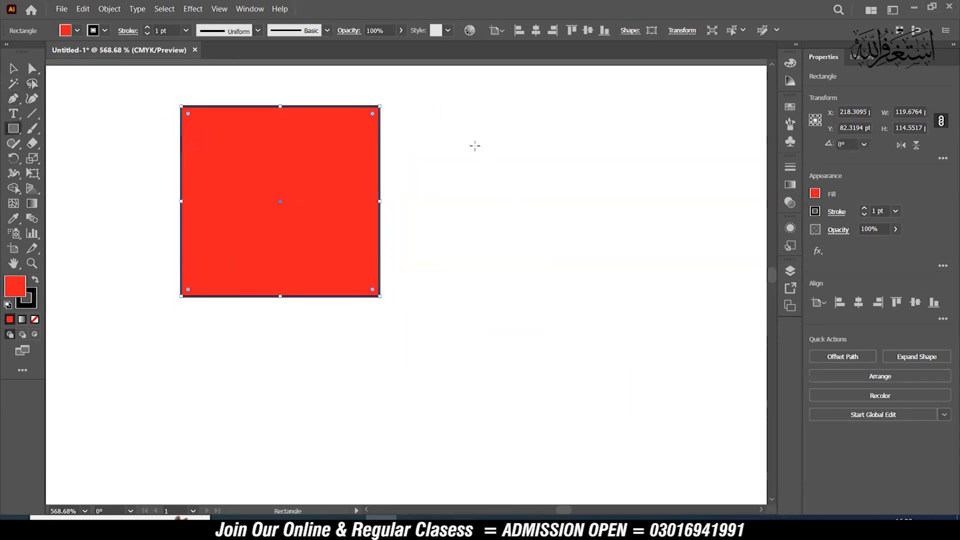
drag(464, 132, 616, 249)
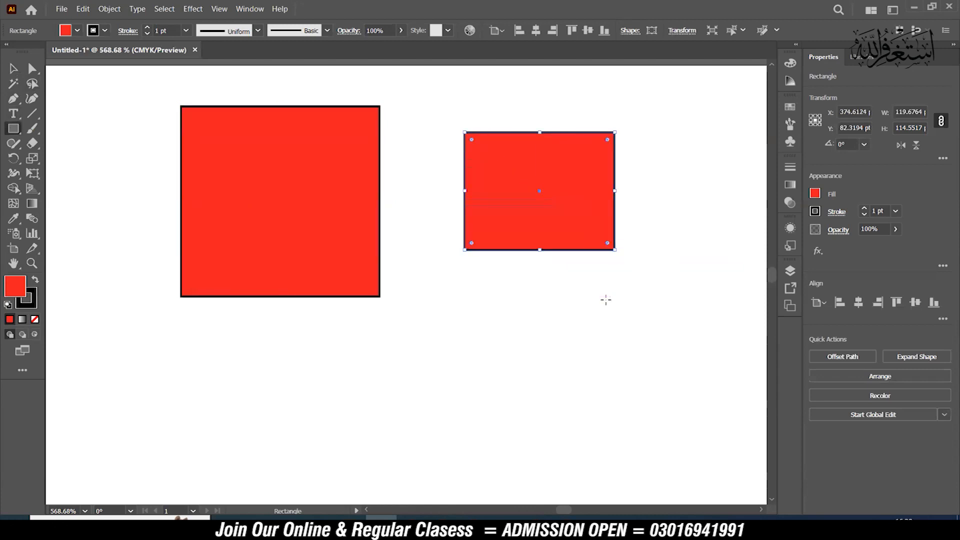
drag(443, 289, 662, 424)
drag(181, 359, 370, 432)
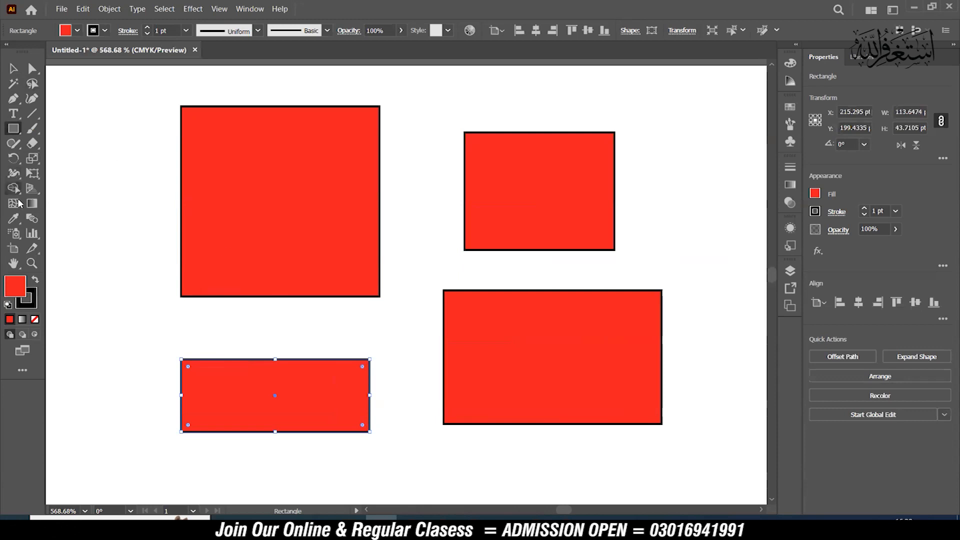
Step: Draw three more red rectangles in the empty area beneath the existing ones, the last about 117 × 60 pt
click(13, 264)
drag(469, 443, 439, 135)
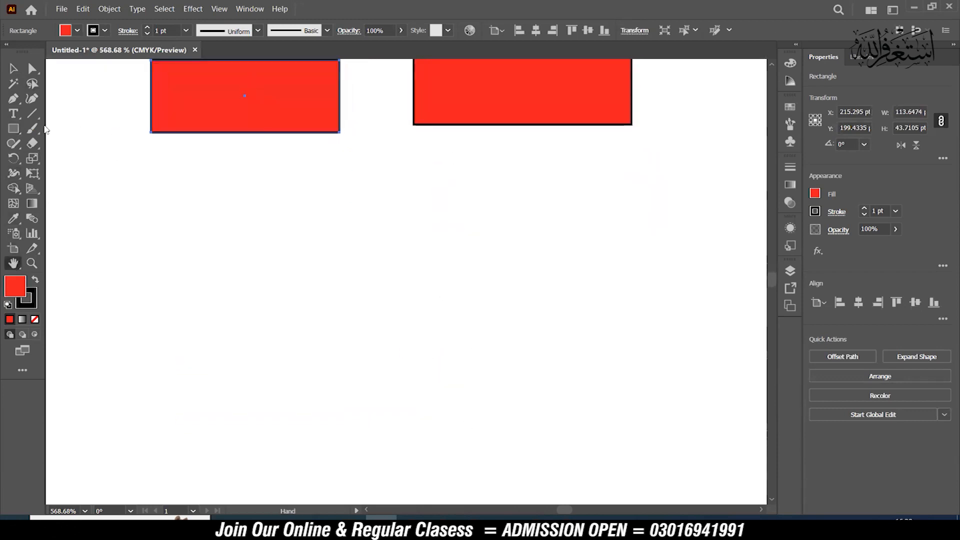
click(14, 129)
mouse_move(128, 163)
mouse_down()
mouse_move(300, 279)
mouse_move(361, 298)
mouse_up()
drag(446, 159, 655, 288)
drag(405, 342, 600, 441)
Step: Select all red rectangles by their fill with the Magic Wand and move them together about 126 pt right and 18 pt down
click(32, 263)
drag(510, 353, 410, 261)
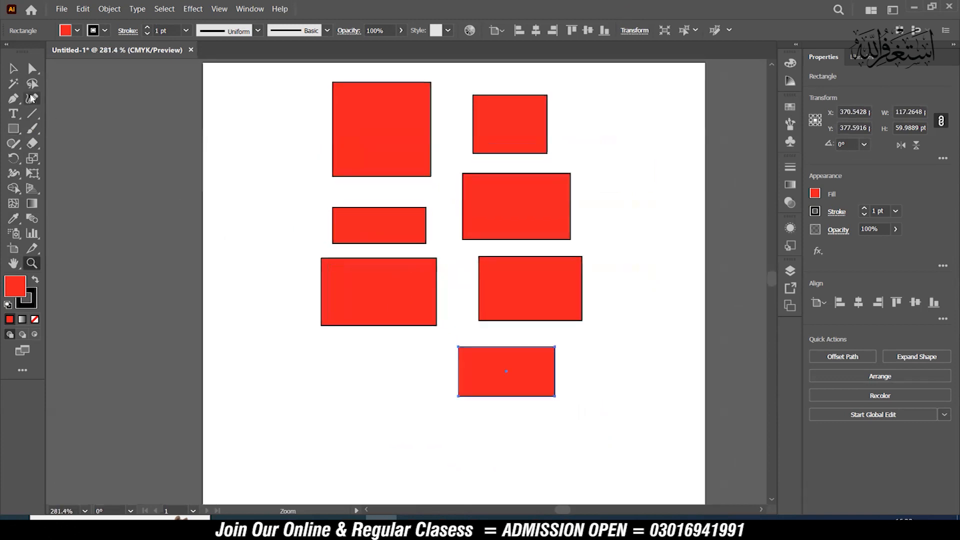
key(y)
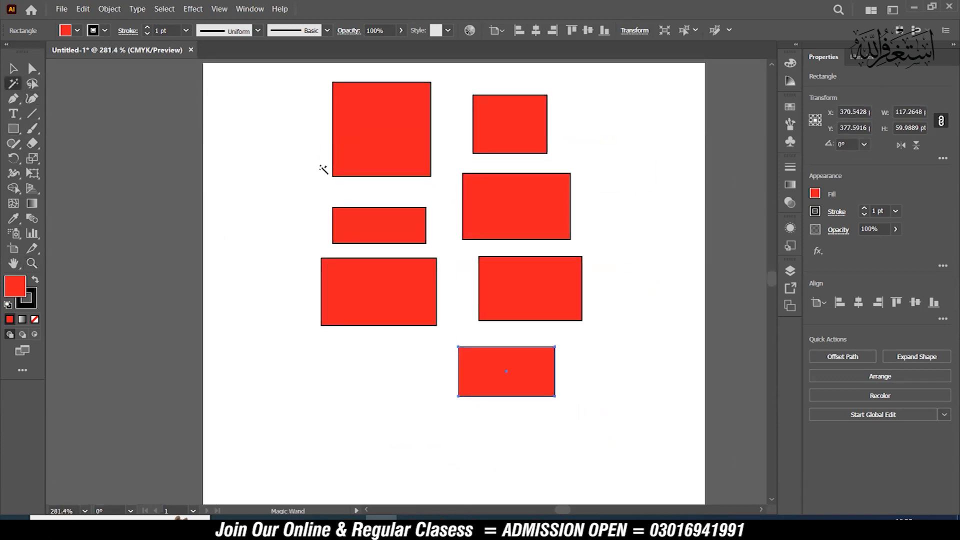
click(378, 116)
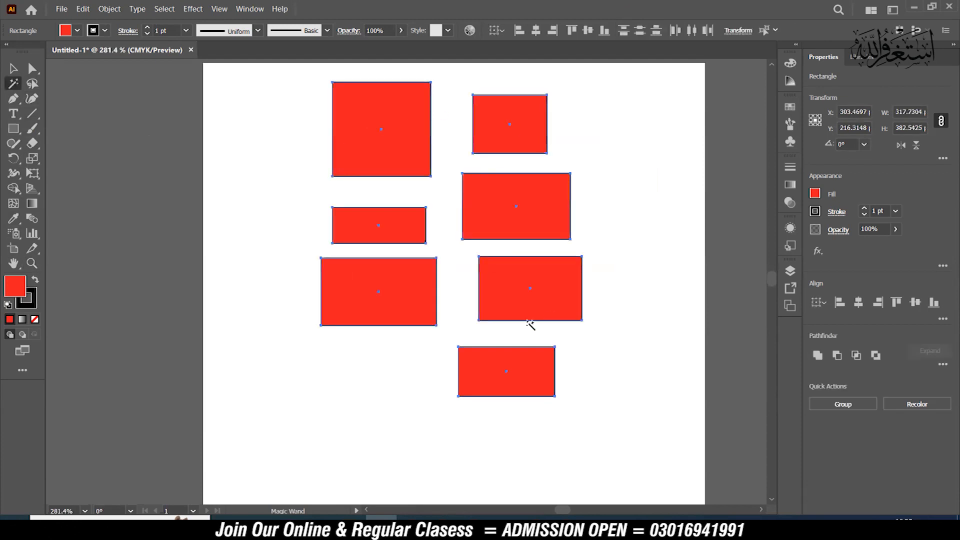
click(13, 68)
drag(350, 118, 454, 132)
Step: Draw a rectangle about 161 × 104 pt in the free space left of the red ones and fill it yellow
click(13, 129)
mouse_move(249, 97)
mouse_down()
mouse_move(379, 161)
mouse_move(381, 182)
mouse_up()
click(77, 31)
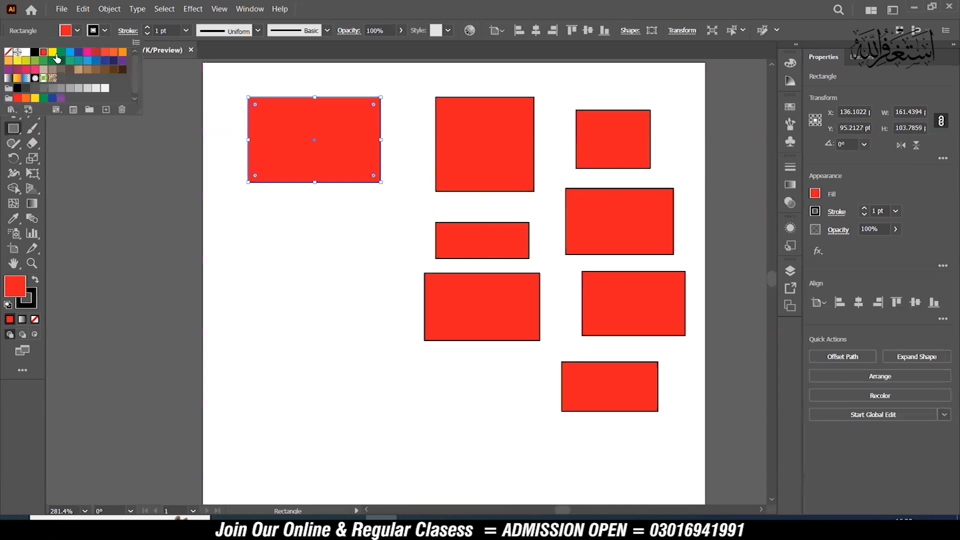
click(52, 52)
click(270, 240)
Step: Draw seven more yellow rectangles of varied sizes in the free artboard space, starting with one about 133 × 81 pt
drag(231, 207, 341, 273)
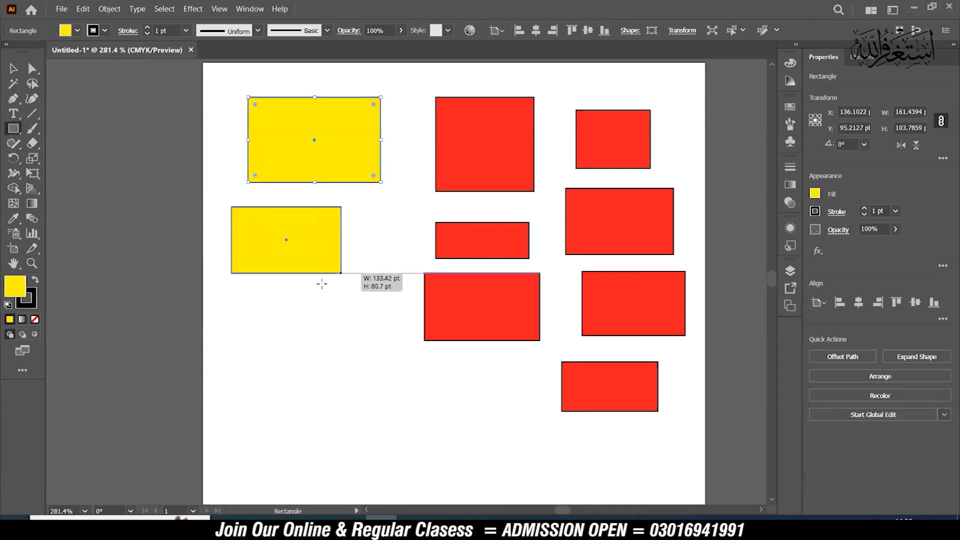
drag(271, 301, 341, 347)
drag(296, 382, 382, 445)
drag(419, 410, 453, 435)
drag(469, 362, 529, 401)
drag(529, 450, 599, 479)
drag(642, 435, 695, 473)
Step: Select every red rectangle with the Magic Wand and move the group about 5 pt left and 9 pt up
click(14, 83)
click(478, 130)
click(14, 69)
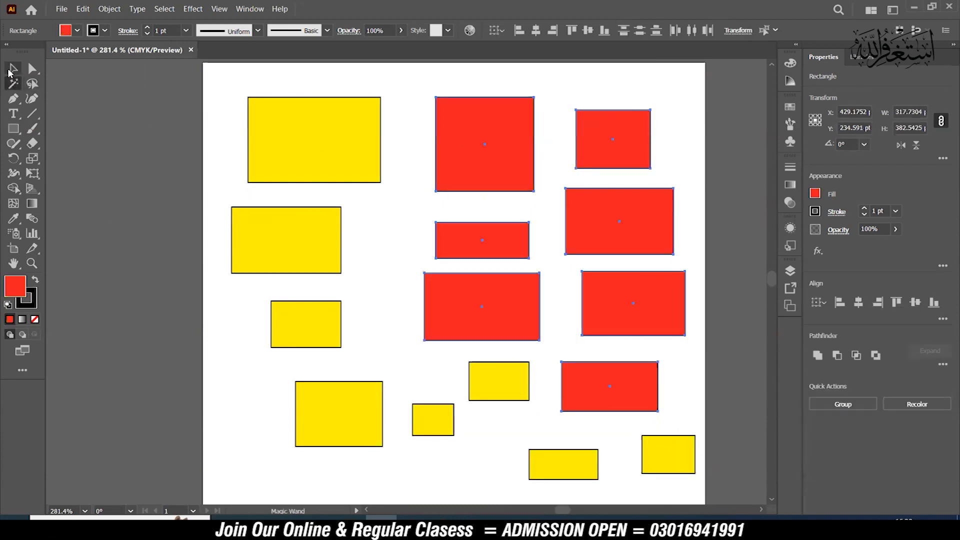
drag(491, 144, 500, 118)
Step: Select every yellow rectangle with the Magic Wand and move them together about 5 pt left and 7 pt down
click(13, 84)
click(302, 124)
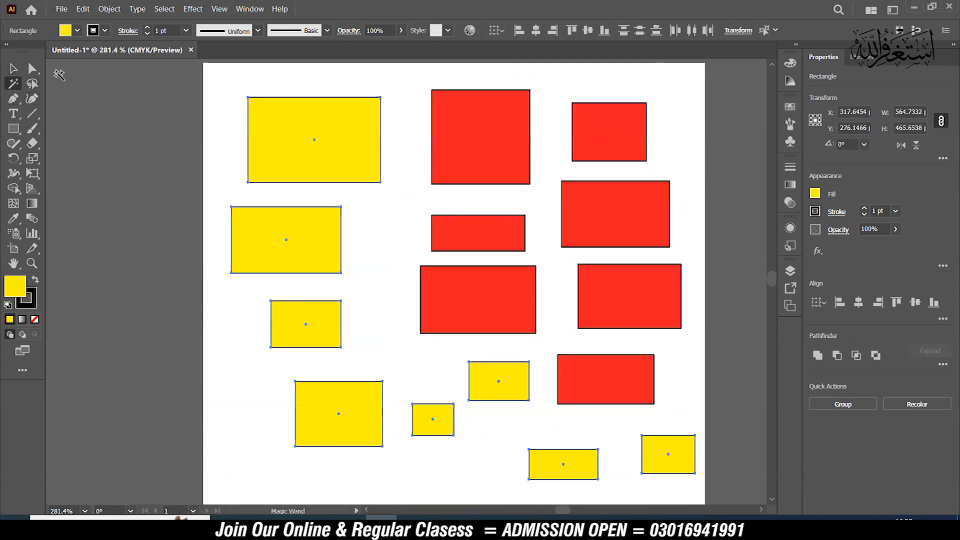
click(14, 69)
mouse_move(305, 122)
mouse_down()
mouse_move(176, 166)
mouse_move(288, 127)
mouse_move(299, 138)
mouse_up()
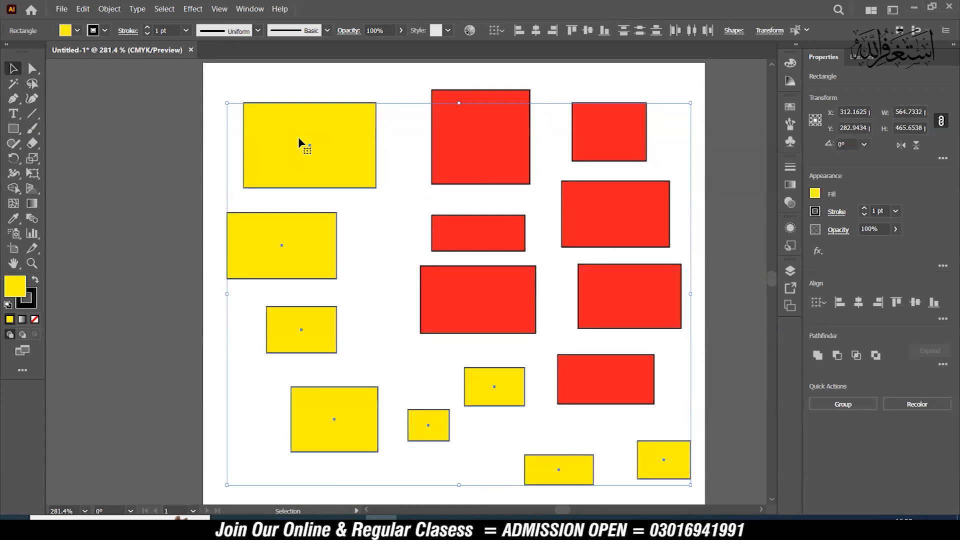
Step: Round the corners of all selected yellow rectangles at once with Direct Selection, and deselect them
click(30, 72)
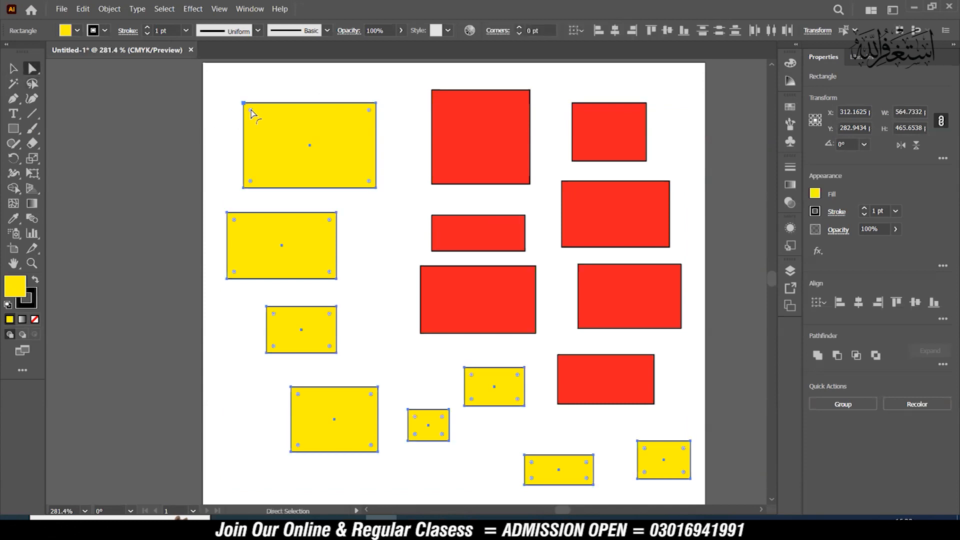
drag(250, 110, 250, 131)
click(13, 68)
click(196, 134)
Step: Select the red rectangles with the Magic Wand and strongly round only the upper-right corner of the largest, near-square one
click(13, 84)
click(507, 133)
click(32, 68)
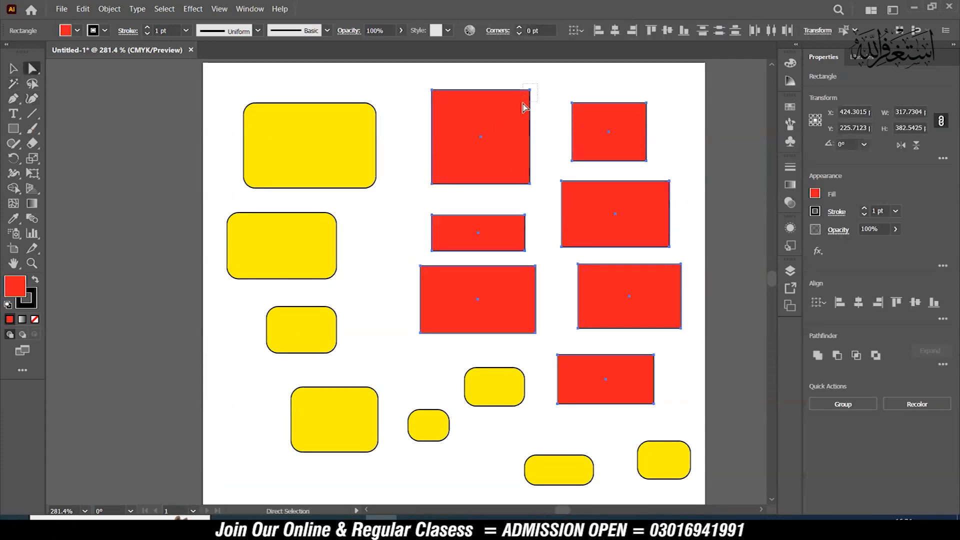
click(523, 98)
drag(523, 98, 502, 120)
Step: Reselect all red rectangles by fill and slightly round their corners together with Direct Selection
click(14, 83)
click(480, 118)
click(31, 70)
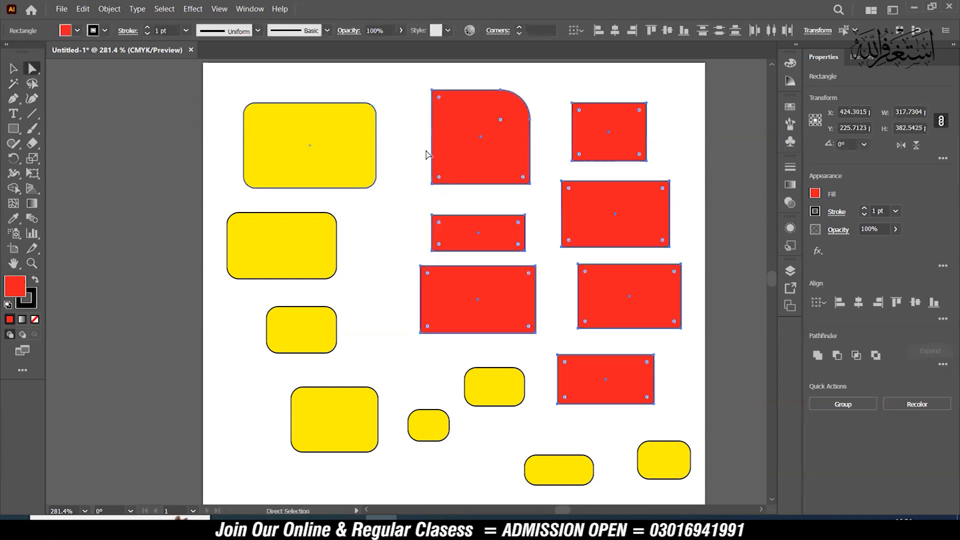
mouse_move(440, 99)
mouse_down()
mouse_move(448, 108)
mouse_move(435, 95)
mouse_up()
Step: Select all the rounded yellow rectangles with the Magic Wand and move them about 9 pt to the left
click(14, 83)
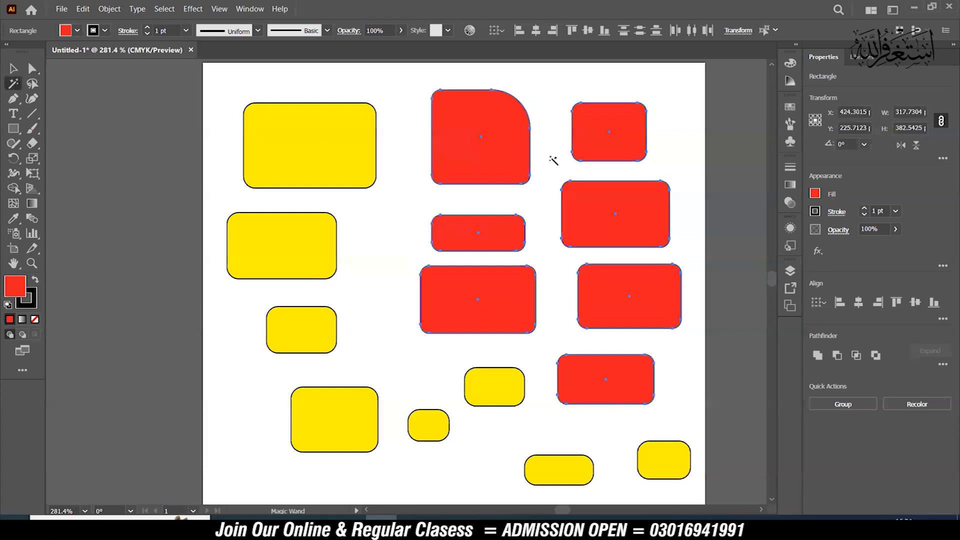
click(326, 137)
key(v)
drag(326, 134, 345, 118)
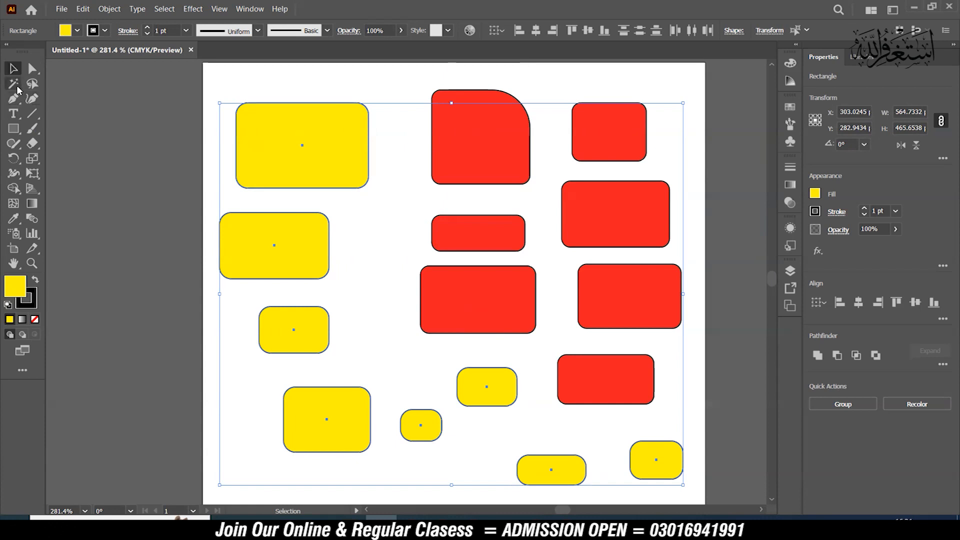
Step: Select all red shapes with the Magic Wand, deselect them, and move only the small upper-right red rectangle slightly up and right
key(y)
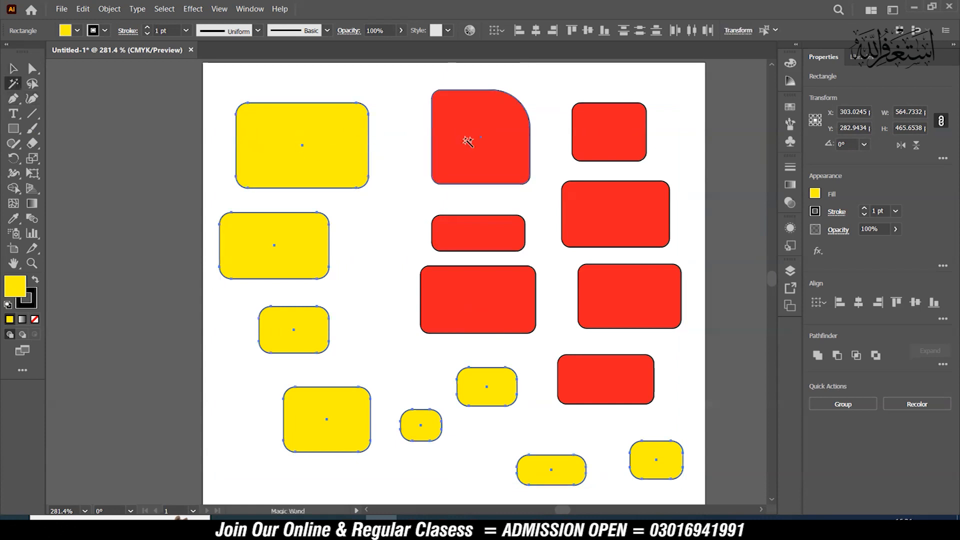
click(506, 125)
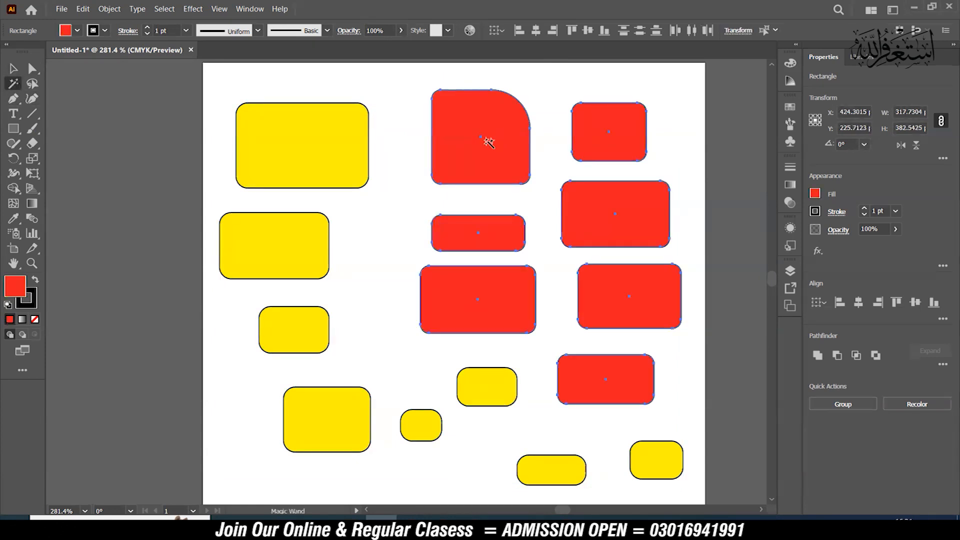
key(v)
click(664, 149)
mouse_move(628, 135)
mouse_down()
mouse_move(628, 165)
mouse_move(636, 121)
mouse_up()
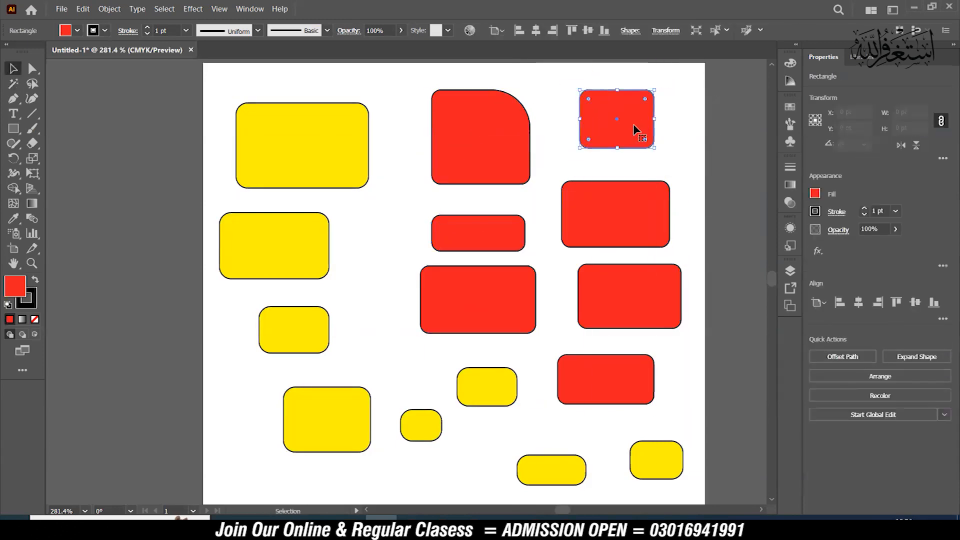
Step: Select the yellow shapes again by their fill and move them about 6 pt left and 3 pt down
key(y)
click(335, 144)
key(v)
drag(278, 151, 288, 132)
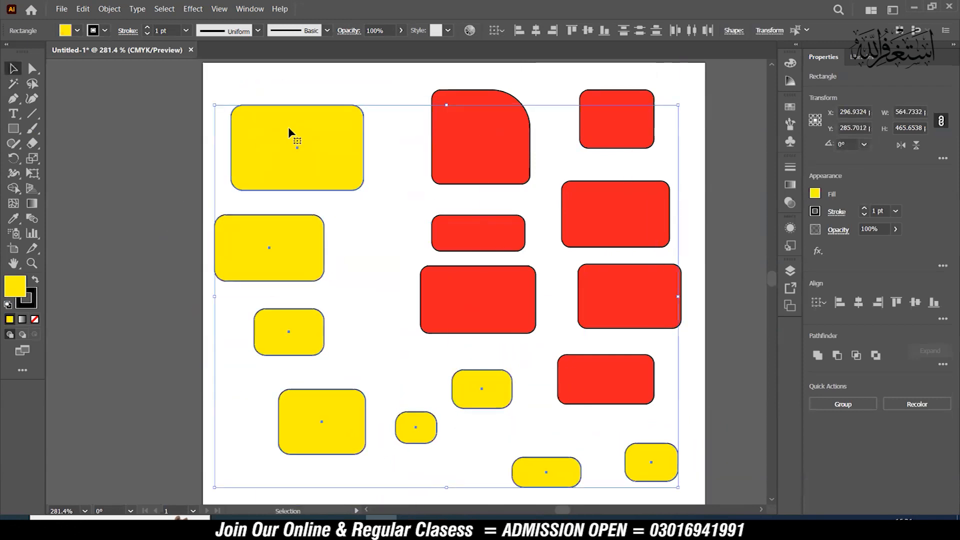